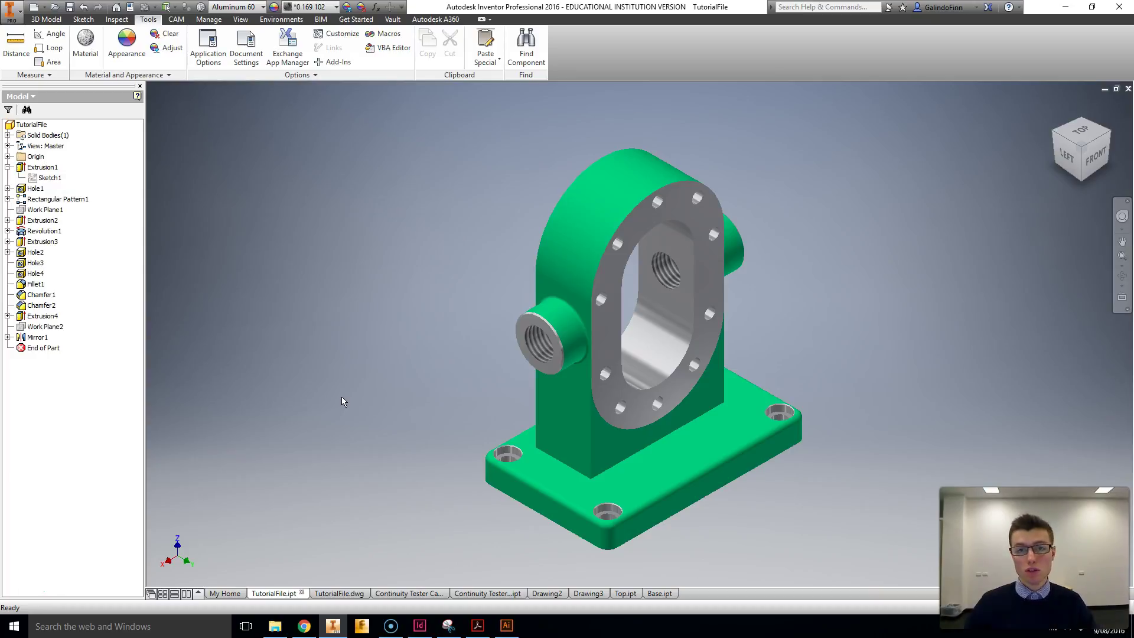
# Step: Switch from the open TutorialFile part to the My Home page
pyautogui.click(227, 595)
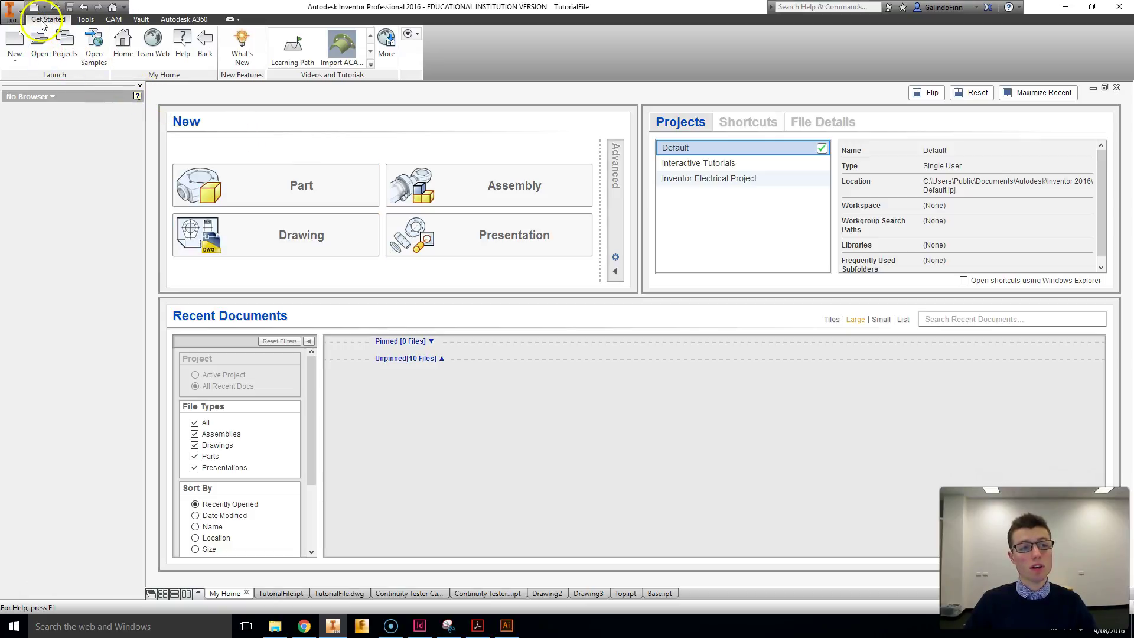
# Step: Open the Projects list and review the Interactive Tutorials and Inventor Electrical Project settings
pyautogui.click(64, 42)
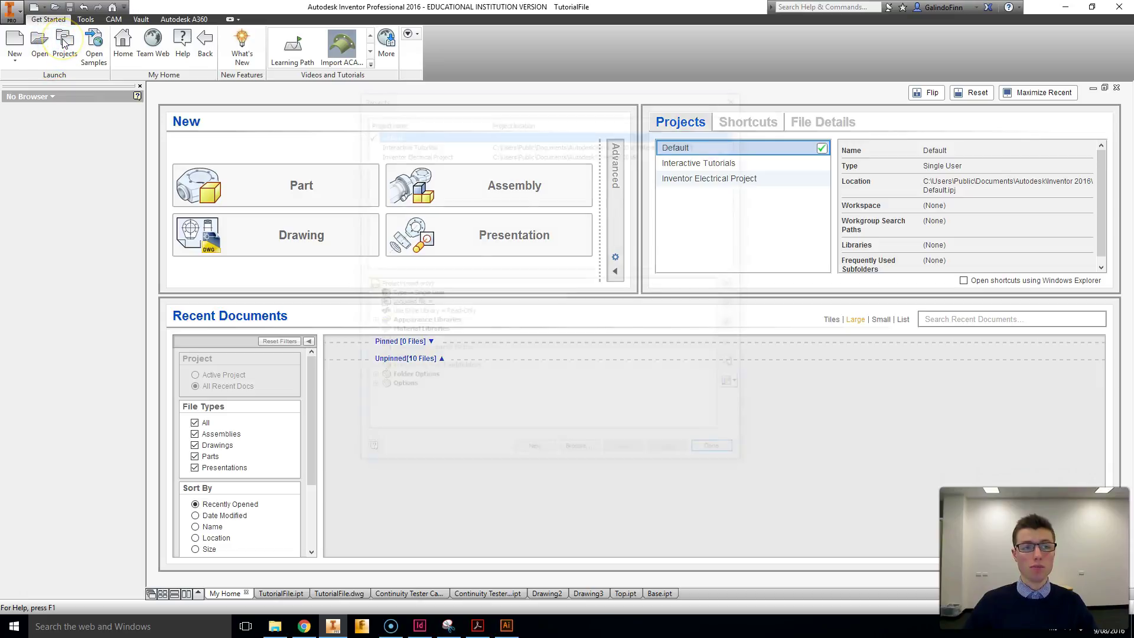
pyautogui.click(413, 142)
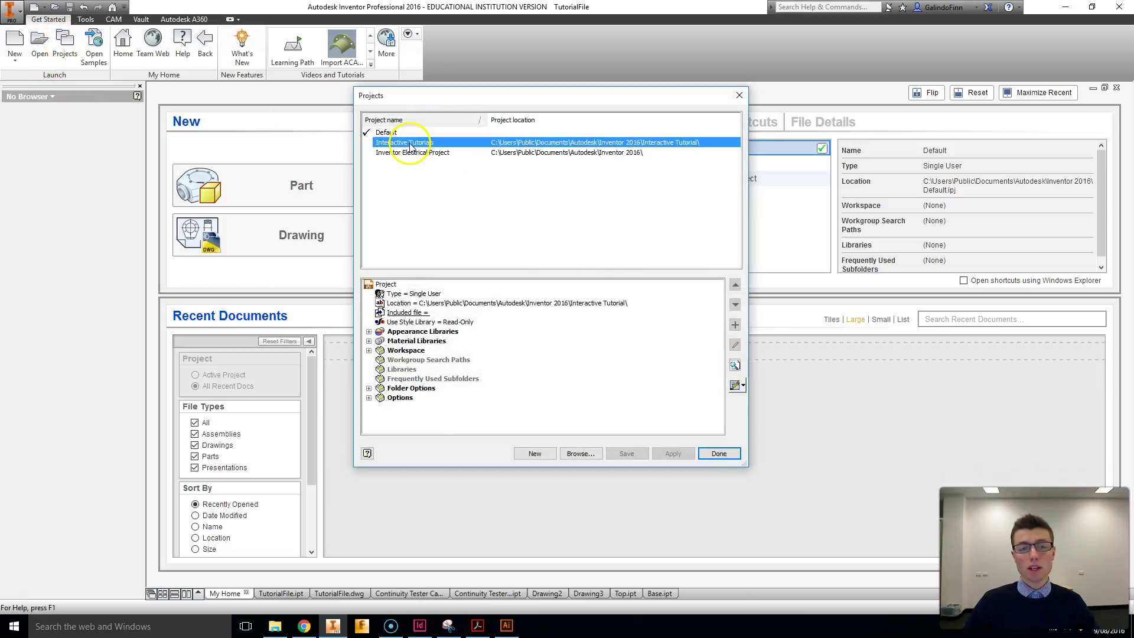
pyautogui.click(408, 152)
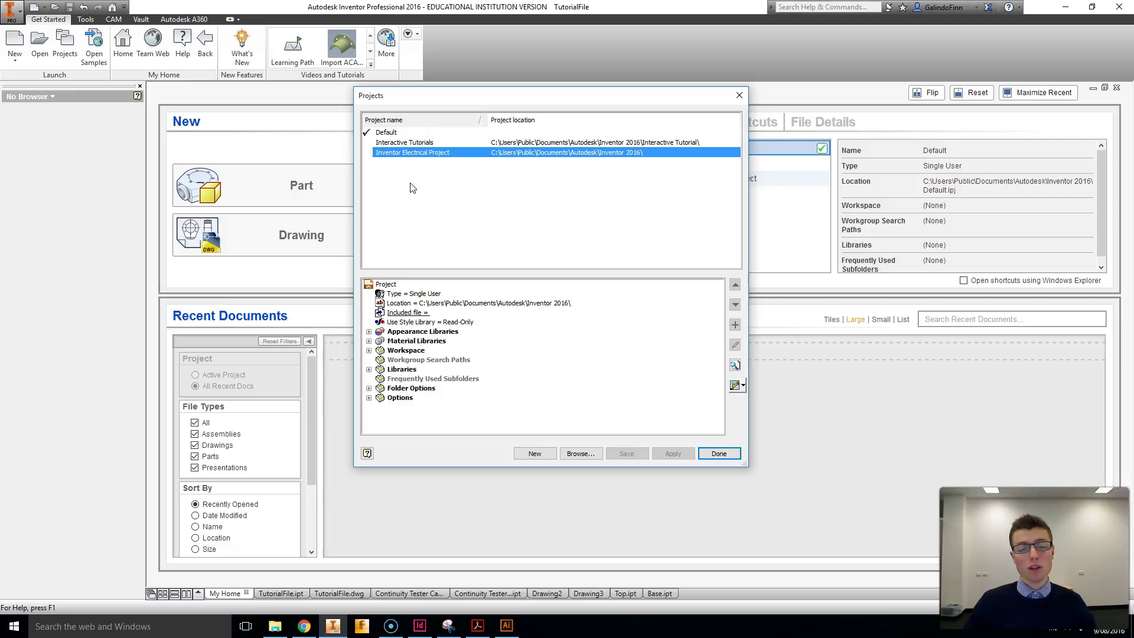
pyautogui.click(415, 190)
# Step: Start a new single-user project and name it 'Inventor Tutorials'
pyautogui.click(535, 453)
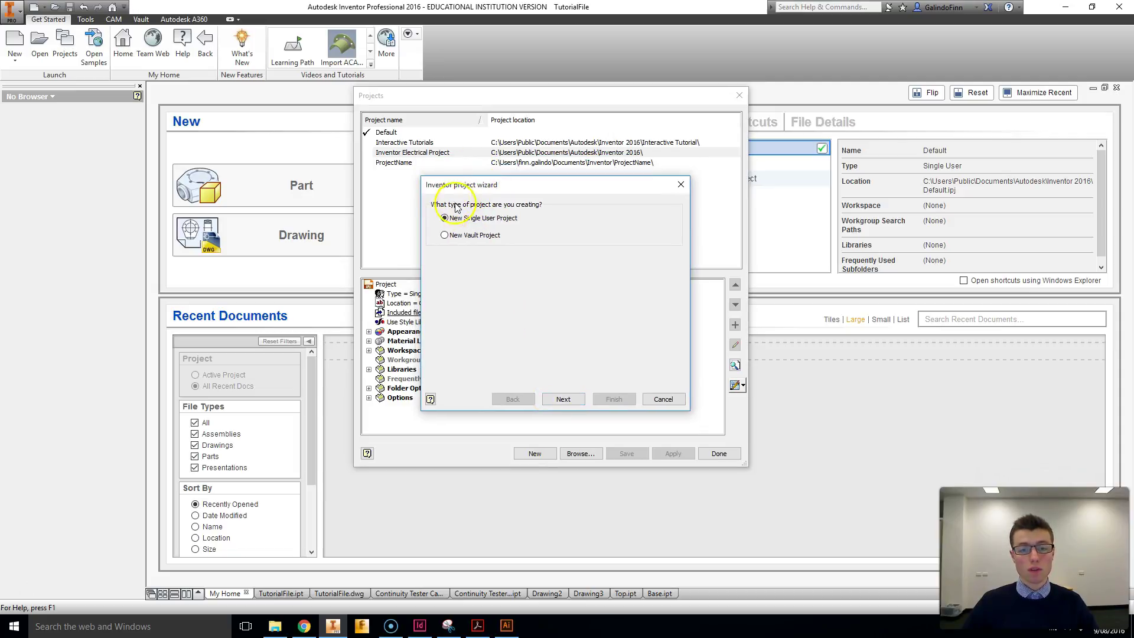
pyautogui.click(445, 236)
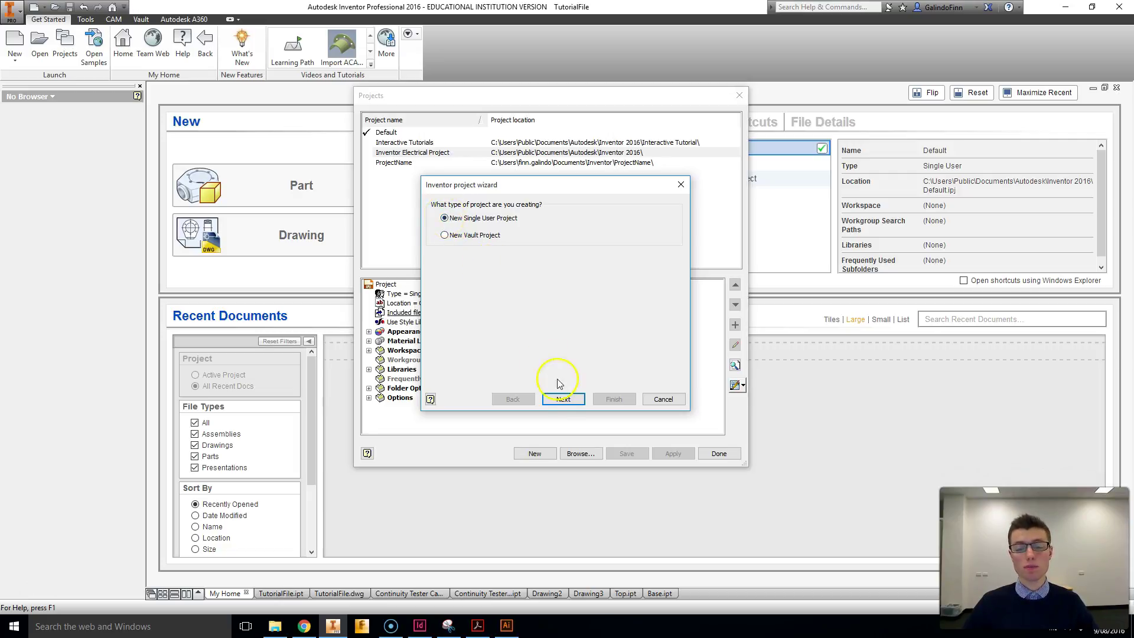
pyautogui.click(562, 400)
pyautogui.moveTo(480, 228); pyautogui.dragTo(423, 234)
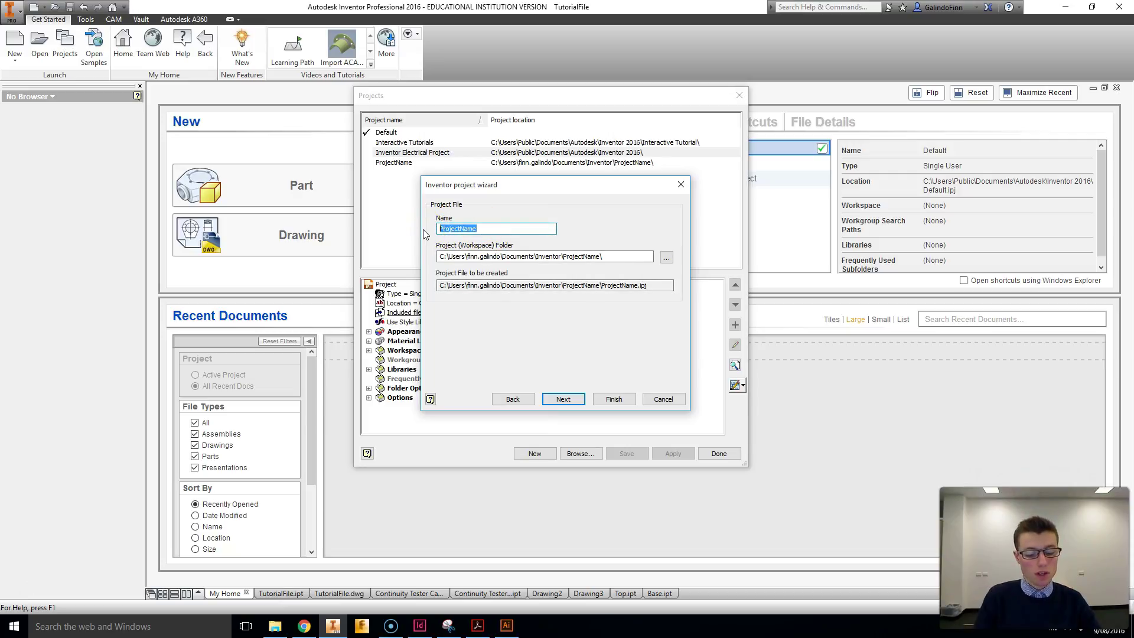
pyautogui.write('Inventor T')
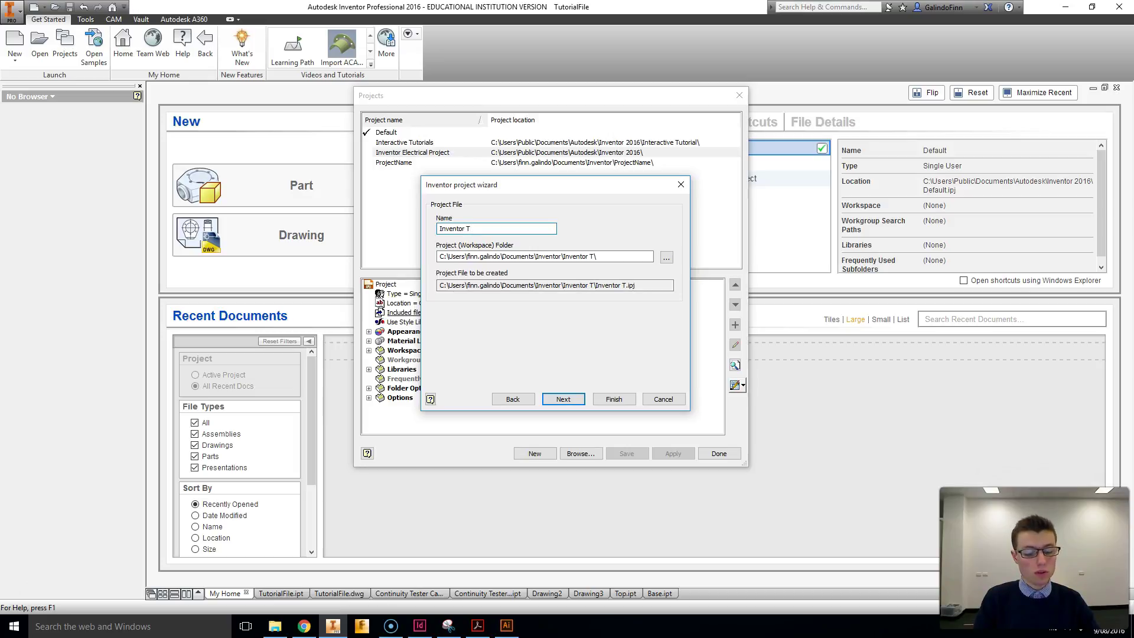
pyautogui.write('utorials')
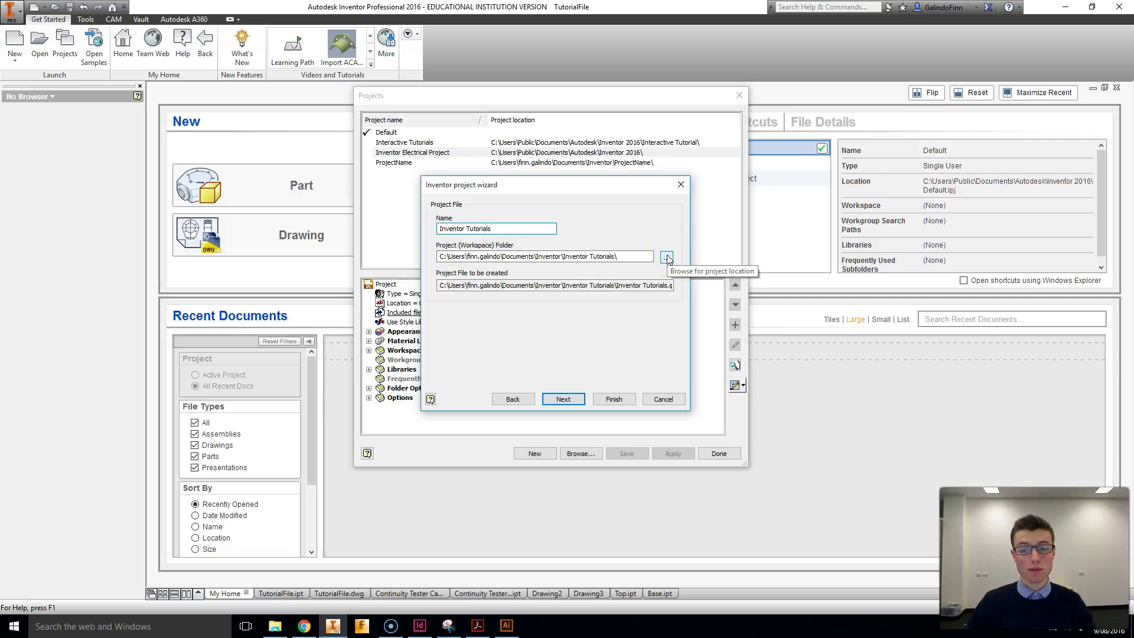
# Step: Browse the network drive's Classes, Tech A and Projects folders for a workspace location
pyautogui.click(667, 258)
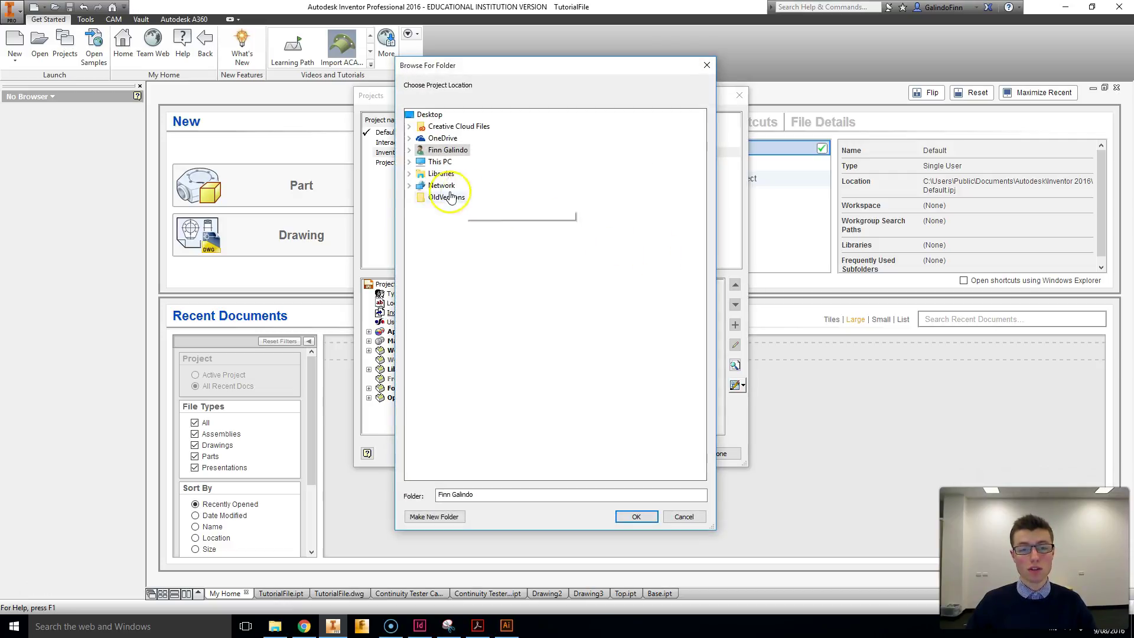
pyautogui.doubleClick(425, 164)
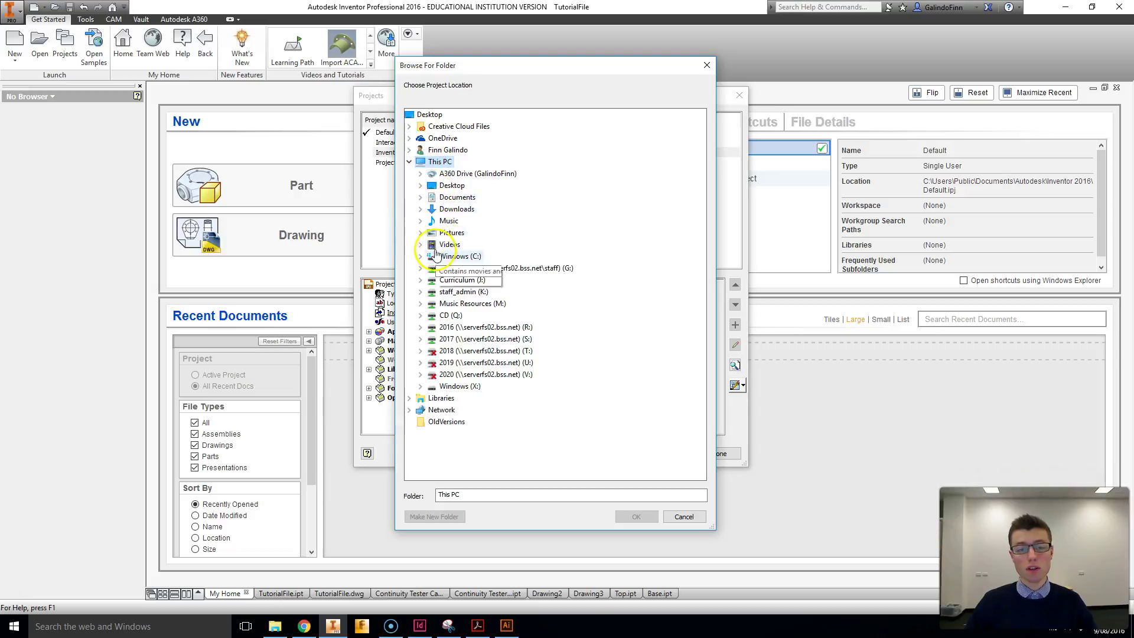
pyautogui.doubleClick(456, 269)
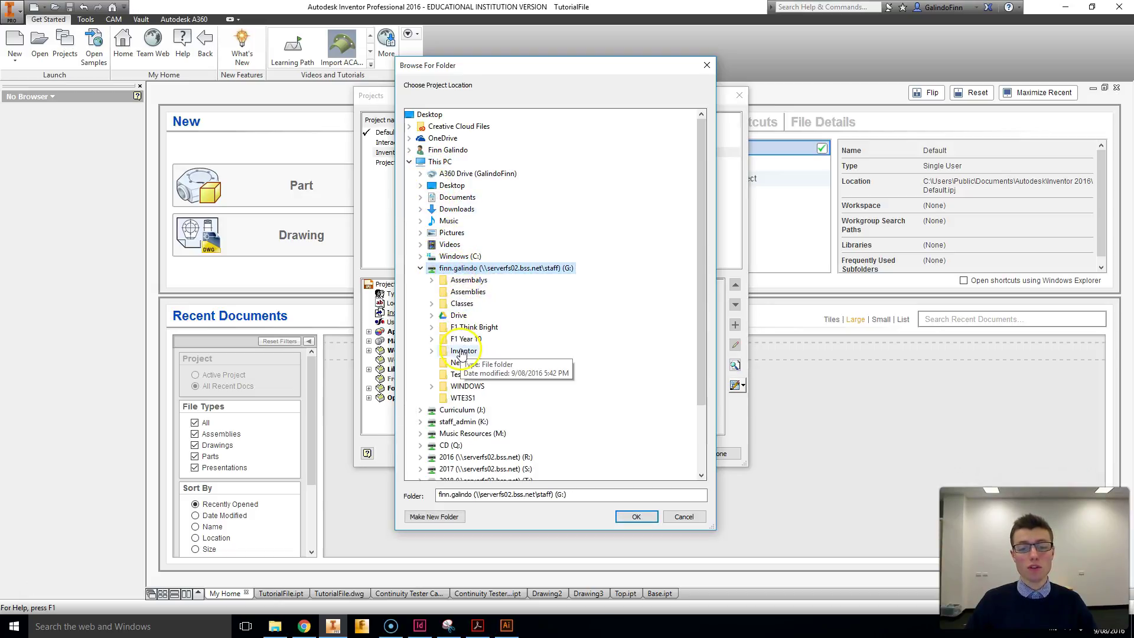
pyautogui.doubleClick(461, 305)
pyautogui.click(443, 315)
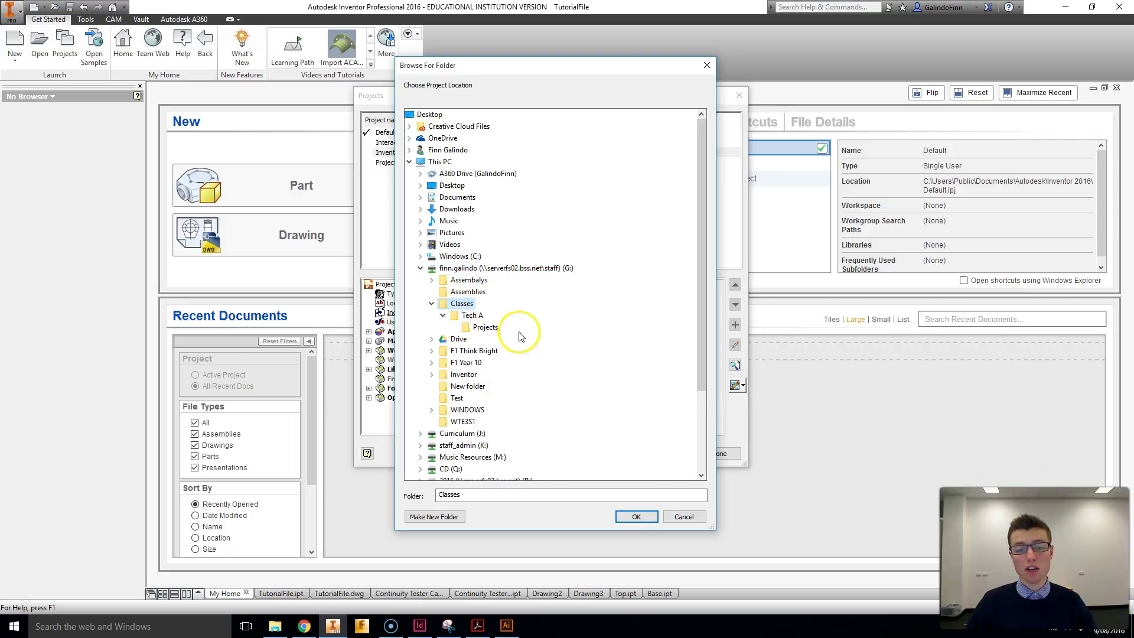
pyautogui.click(471, 315)
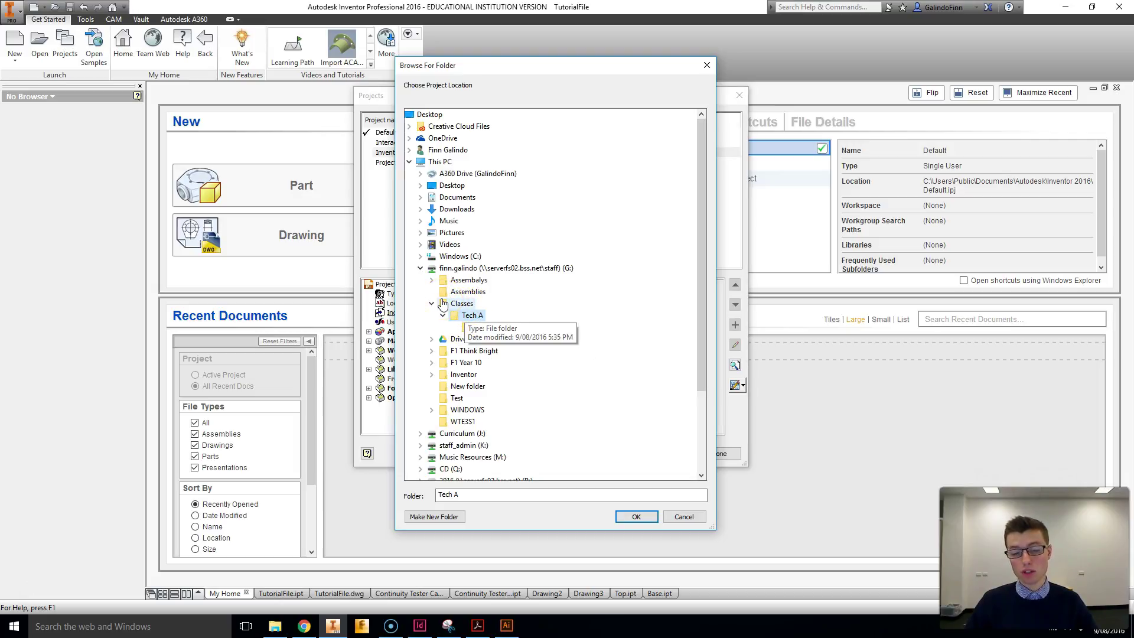
pyautogui.click(433, 518)
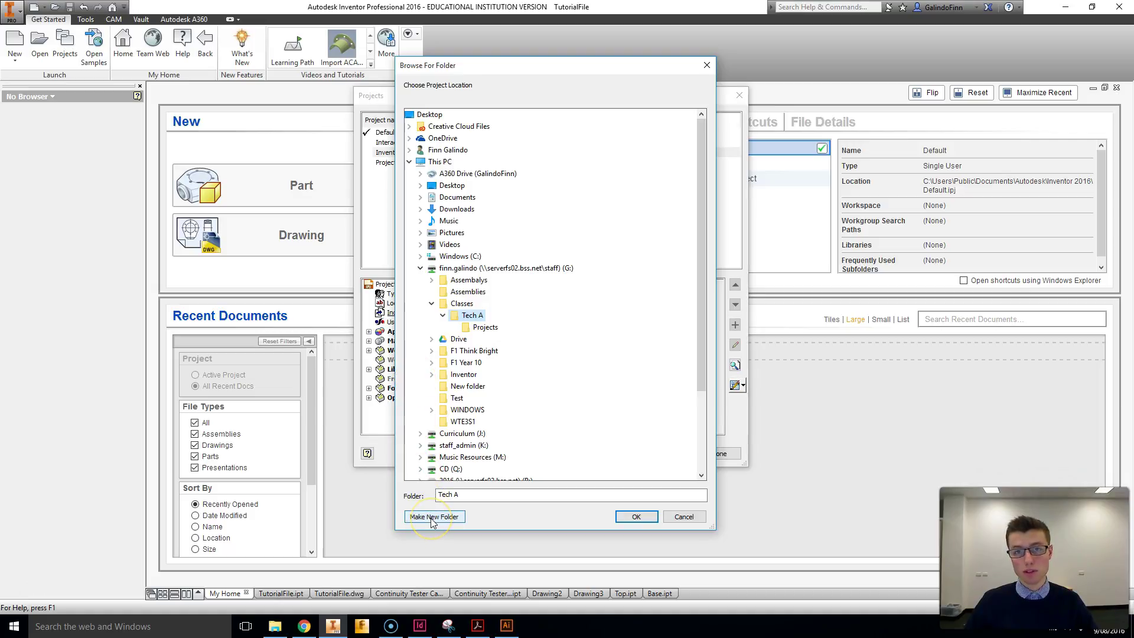
pyautogui.click(472, 319)
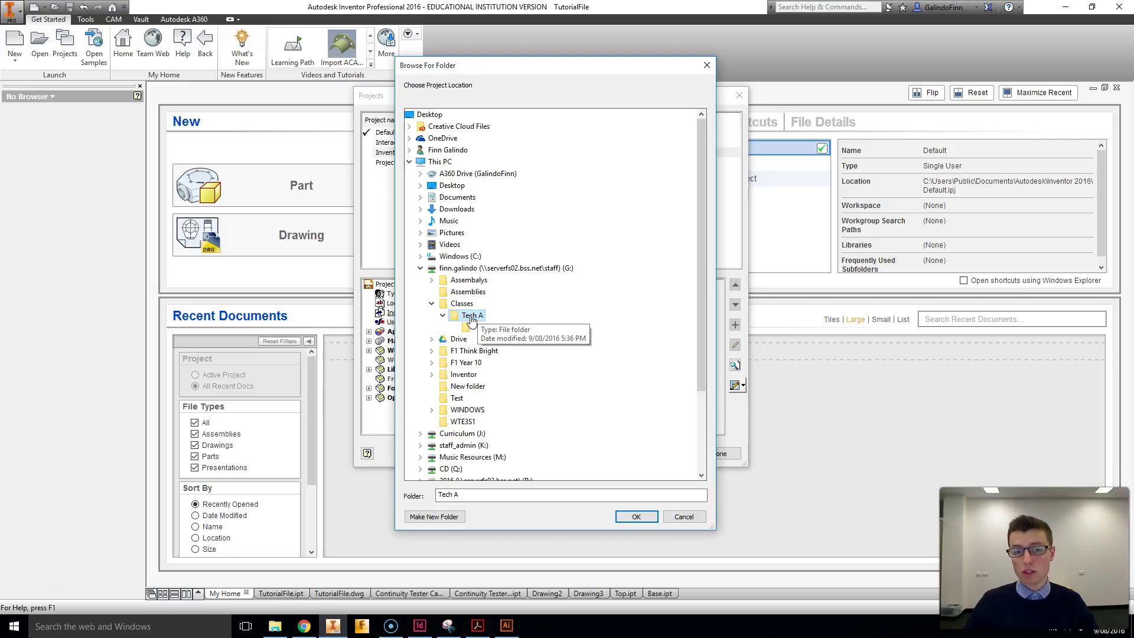
pyautogui.click(472, 320)
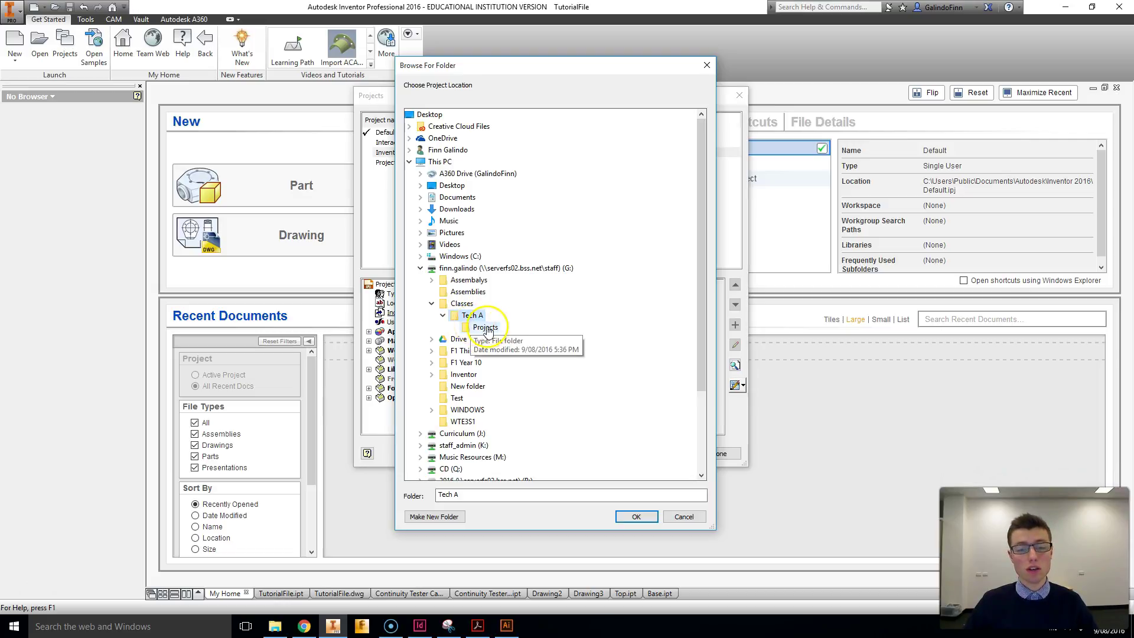
pyautogui.click(484, 329)
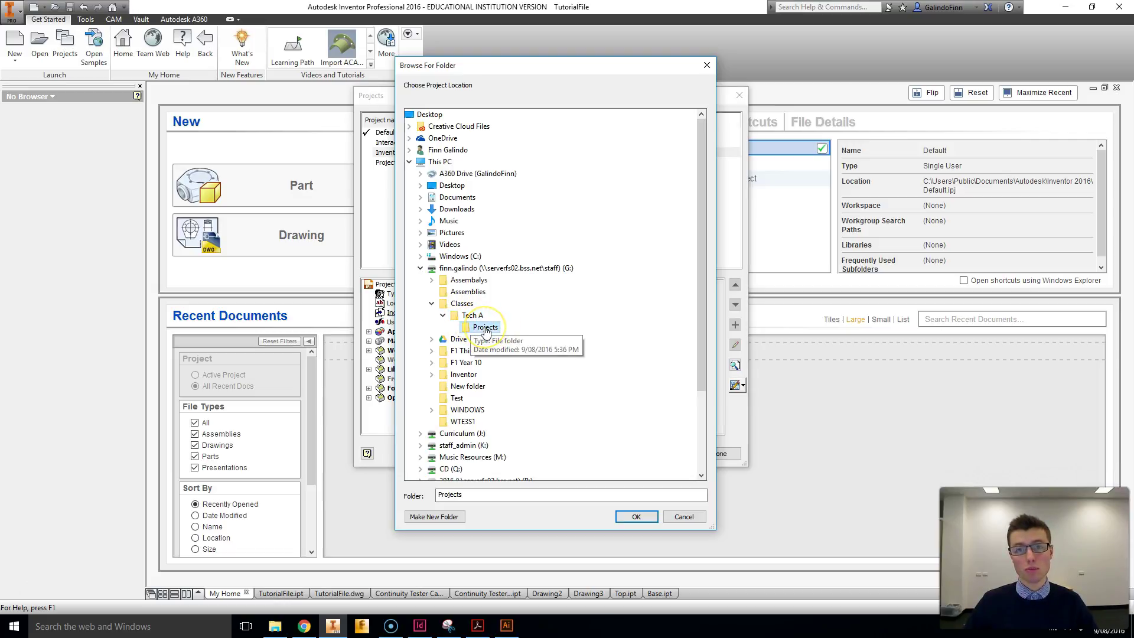
# Step: Make a new folder under the Inventor folder beside Project files
pyautogui.click(431, 303)
pyautogui.doubleClick(432, 352)
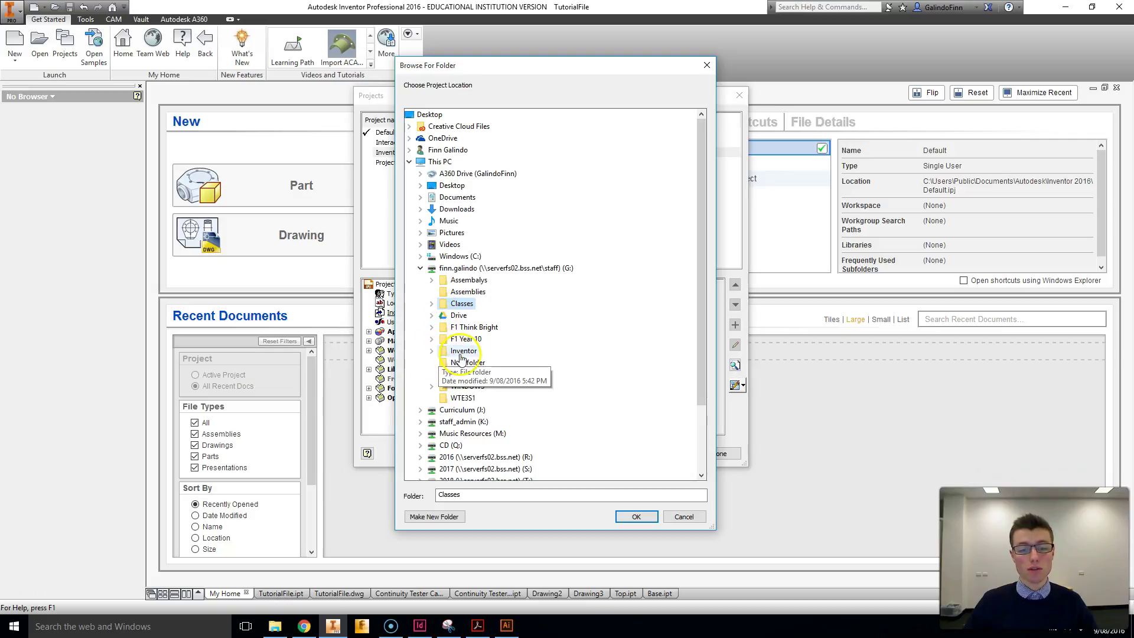
pyautogui.click(482, 367)
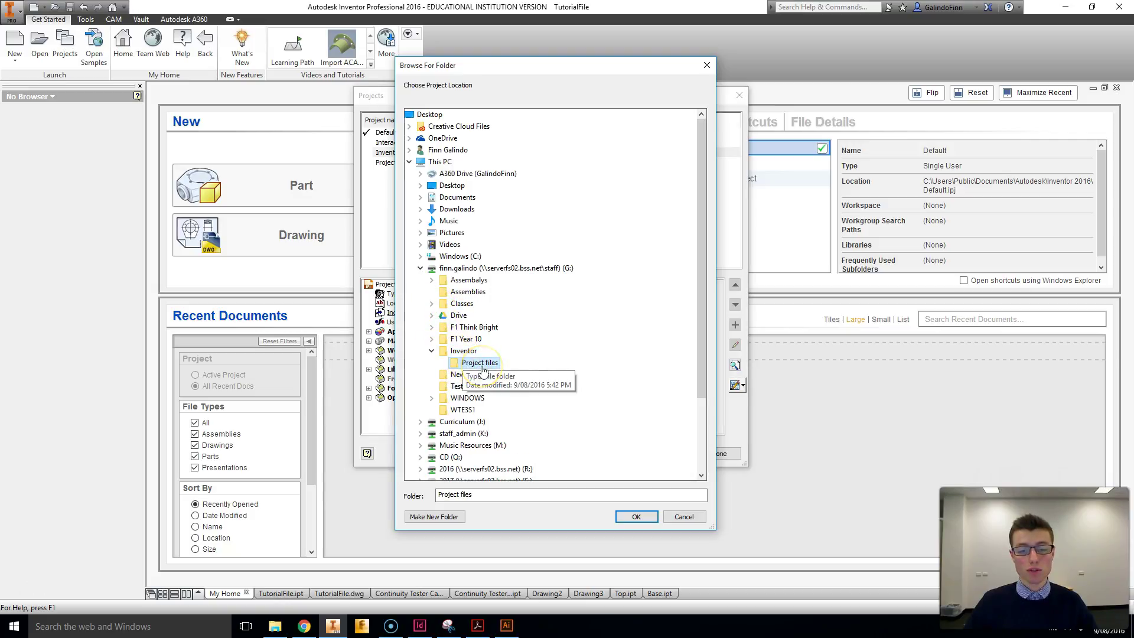
pyautogui.click(436, 517)
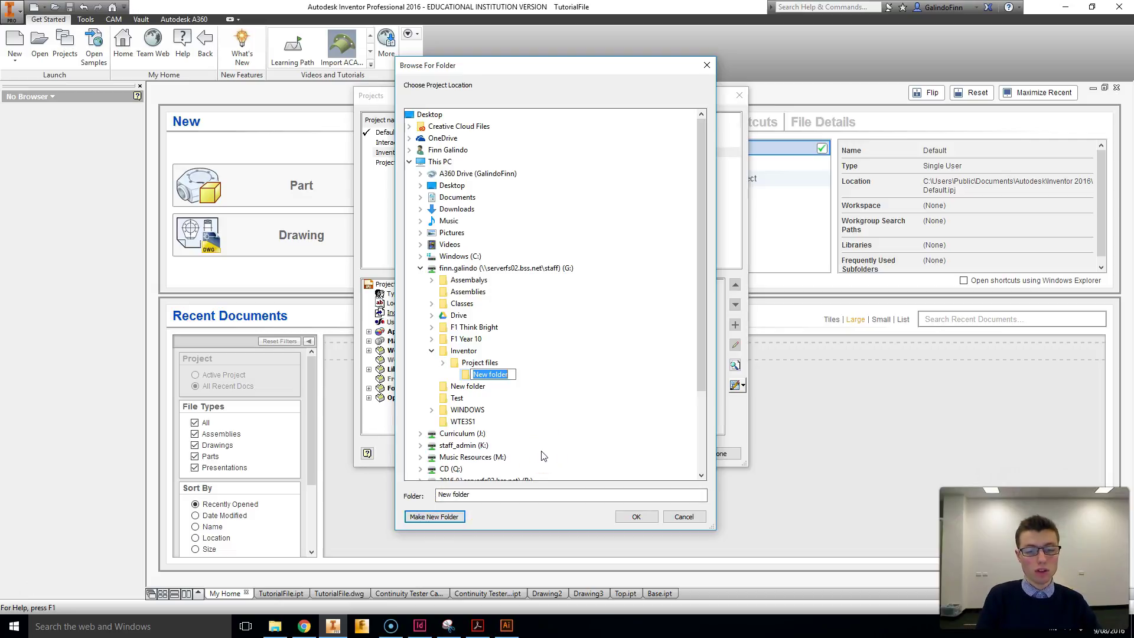
# Step: Name the new folder 'Tutorial Files' and accept it as the project workspace
pyautogui.write('Tutorial Files')
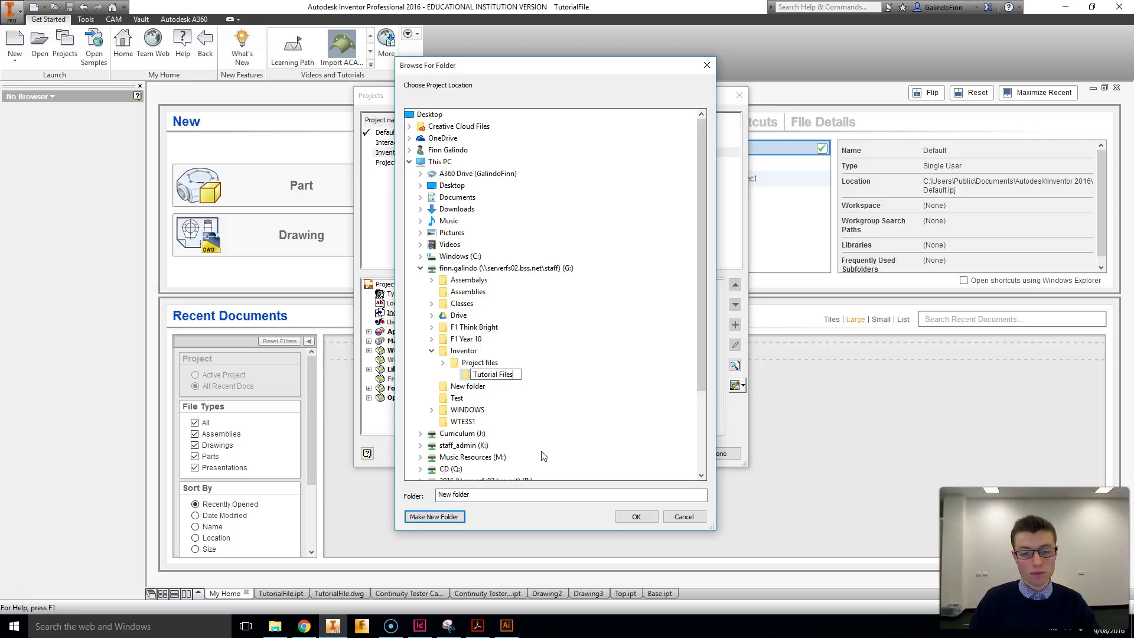
pyautogui.press('Return')
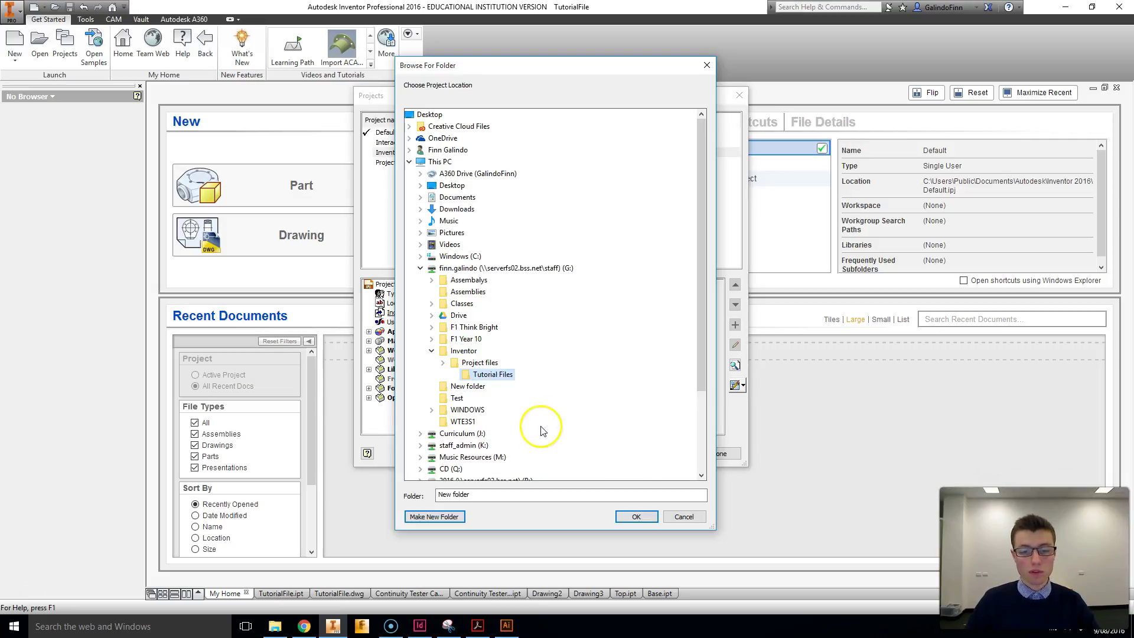
pyautogui.click(636, 517)
pyautogui.click(582, 266)
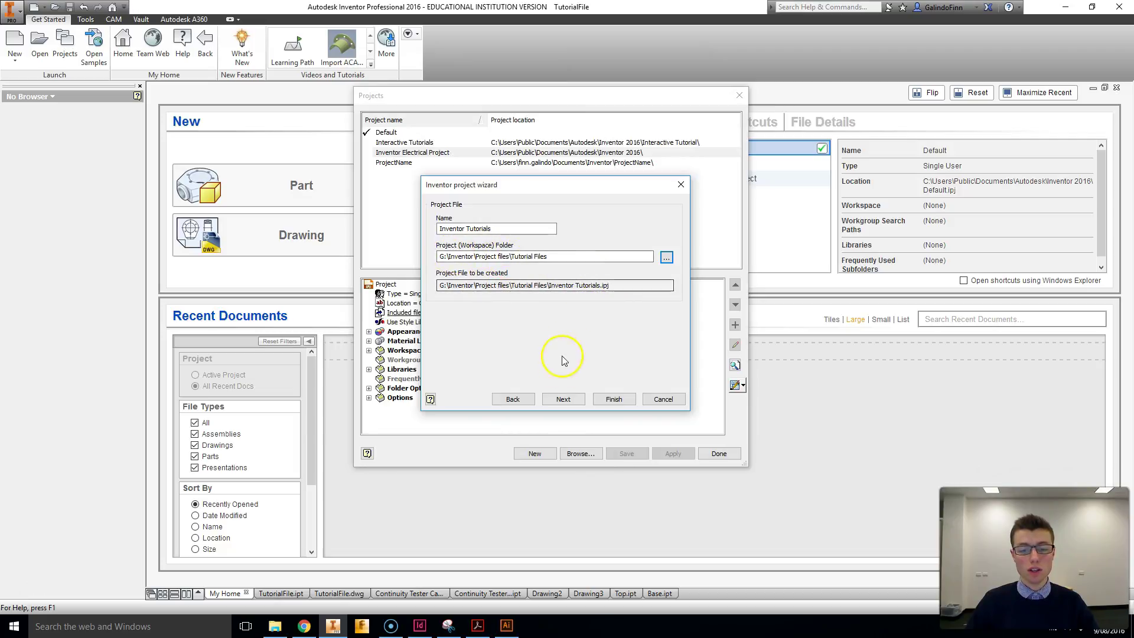
# Step: Finish the Inventor Tutorials project with no libraries selected
pyautogui.click(565, 400)
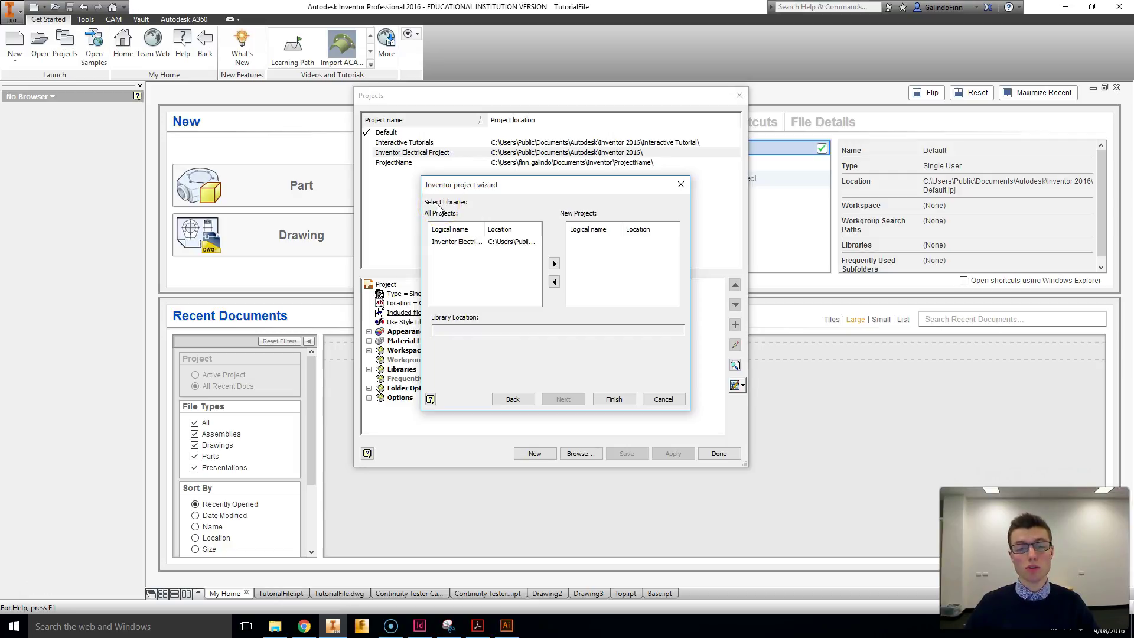
pyautogui.click(463, 244)
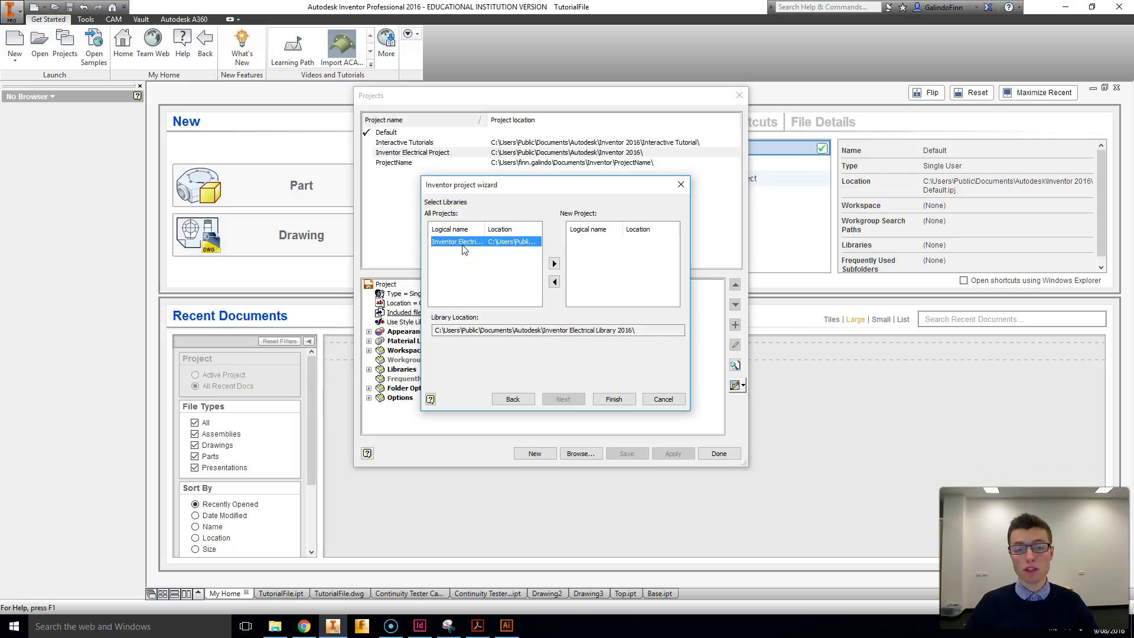
pyautogui.click(472, 264)
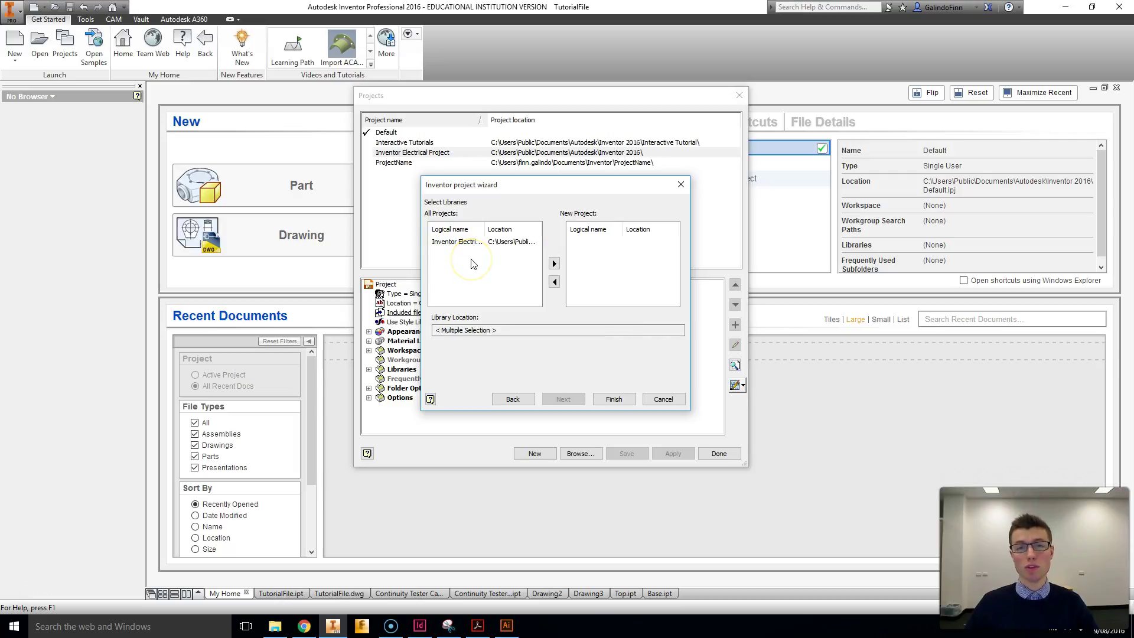
pyautogui.click(612, 399)
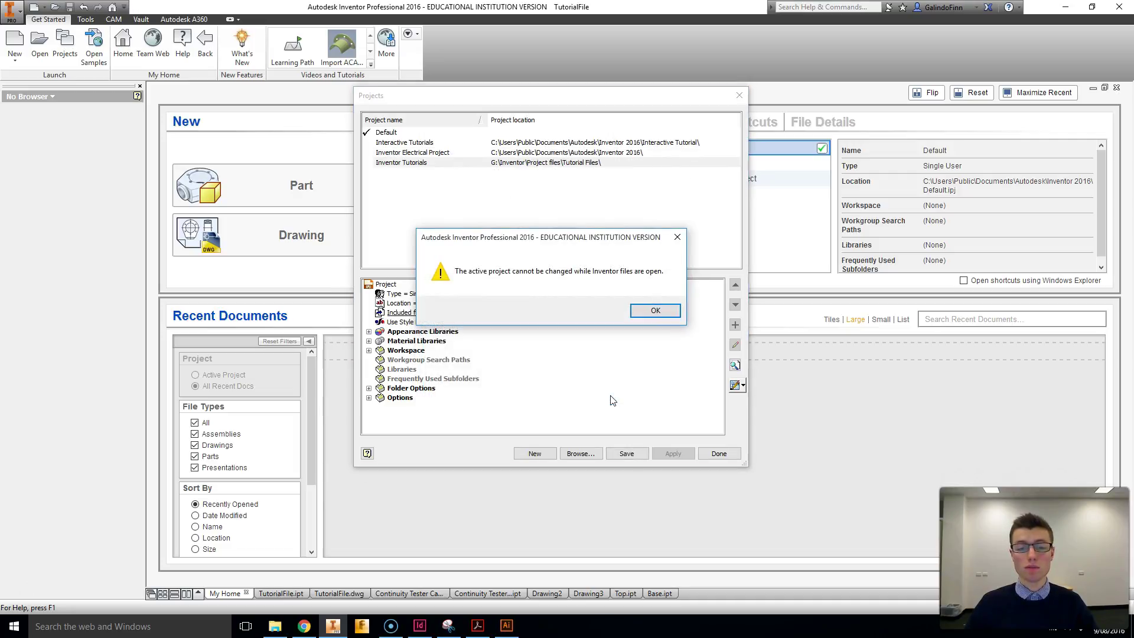
# Step: Dismiss the active-project warning, select Inventor Tutorials, and close the Projects dialog
pyautogui.click(655, 311)
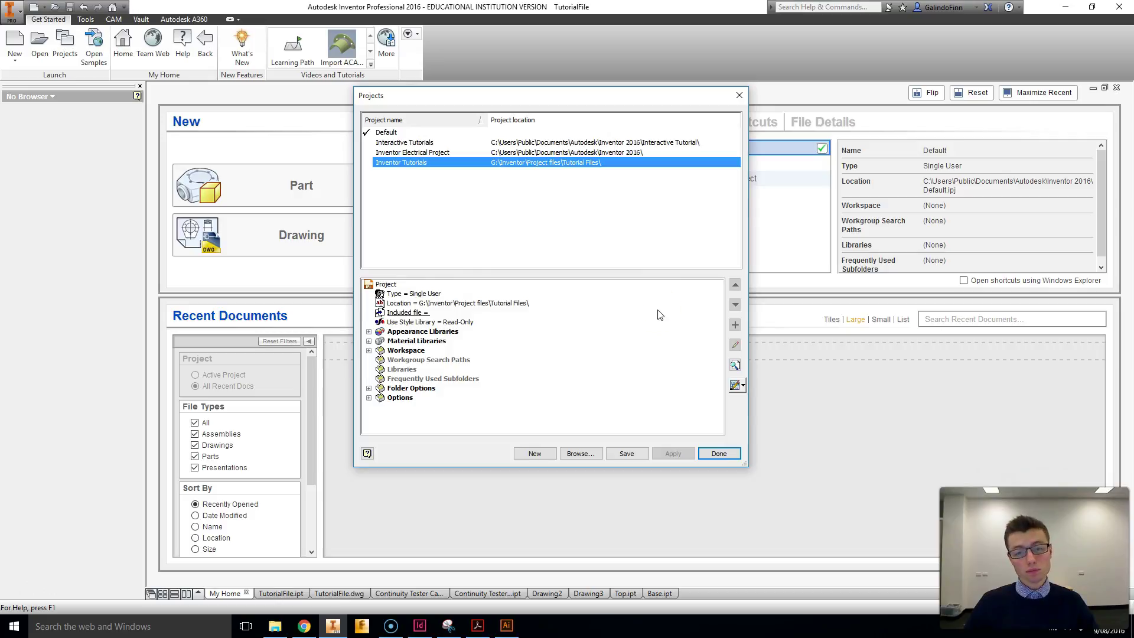
pyautogui.click(414, 163)
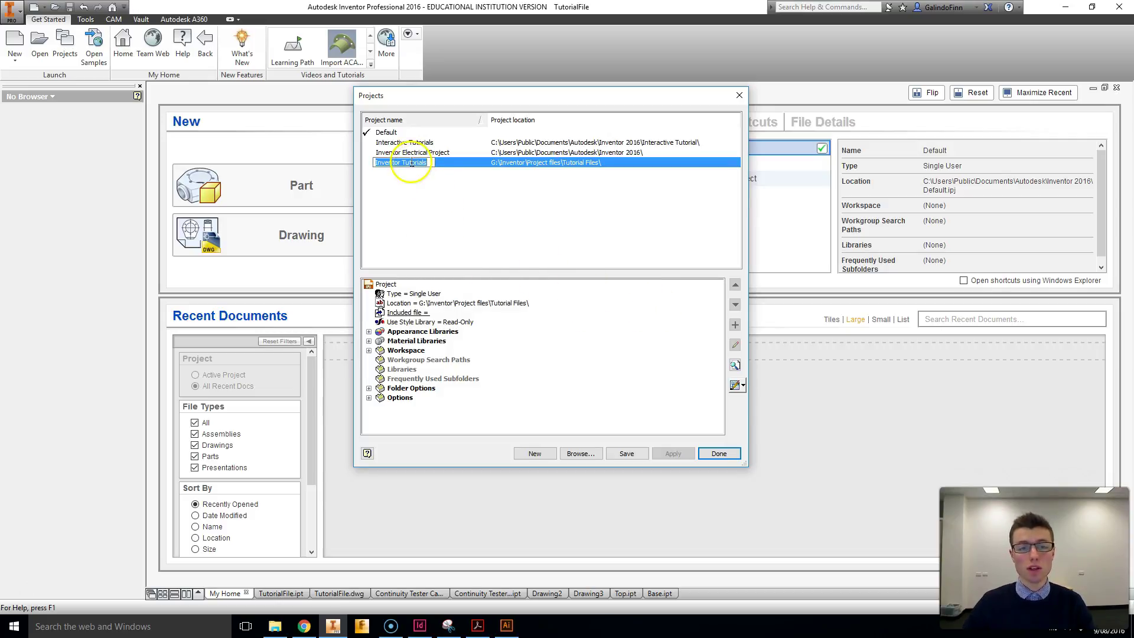
pyautogui.click(496, 195)
pyautogui.click(719, 453)
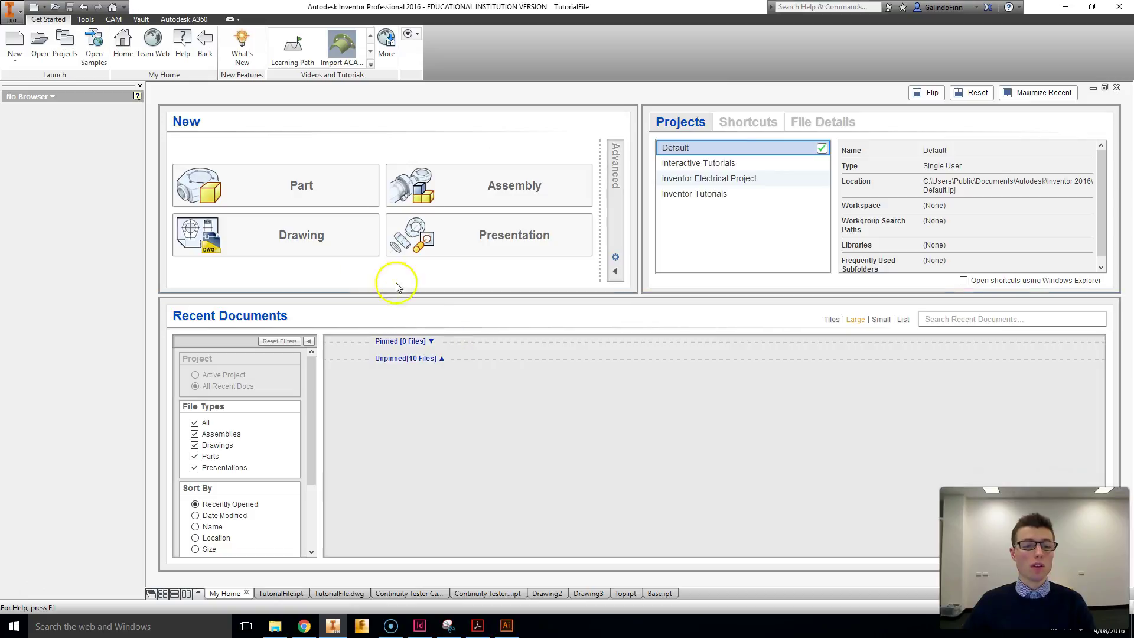
pyautogui.click(15, 39)
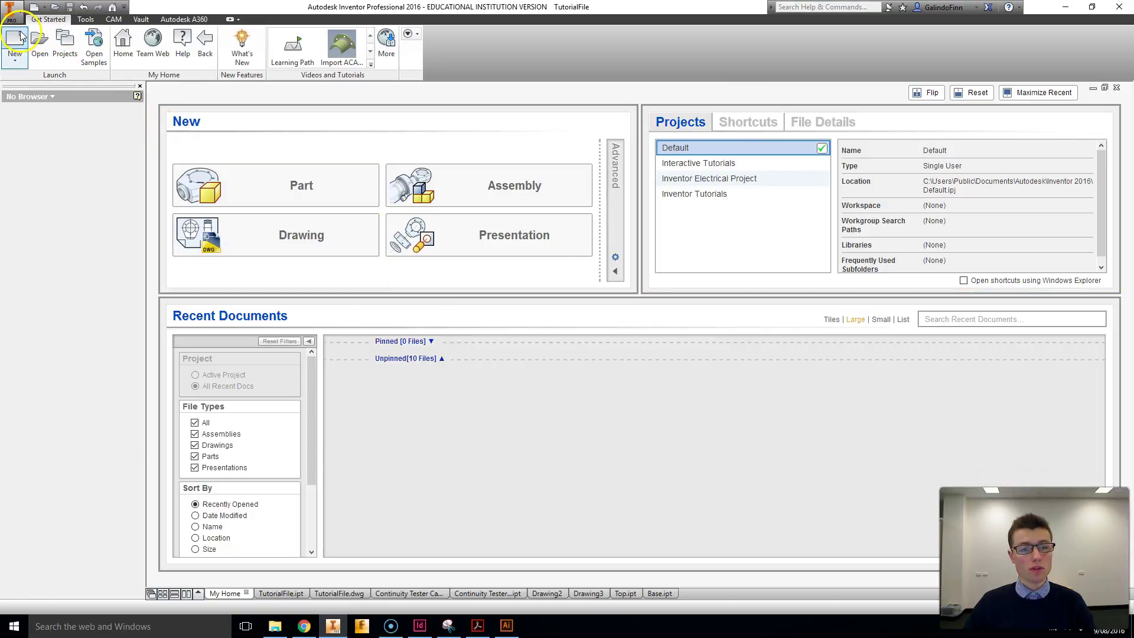
pyautogui.moveTo(185, 120); pyautogui.dragTo(313, 130)
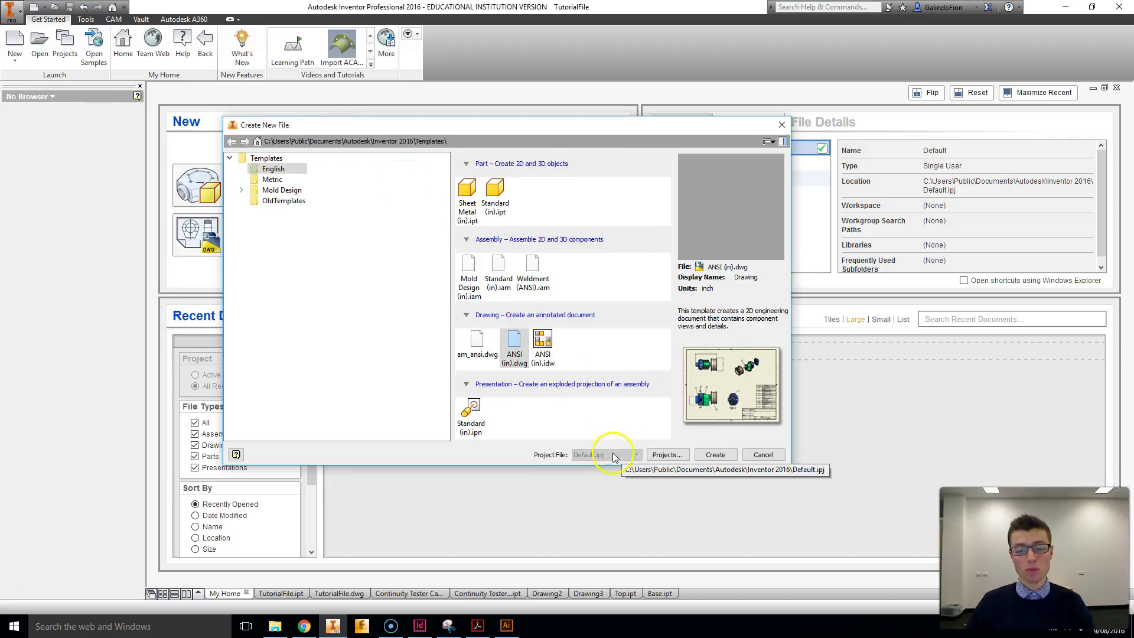
pyautogui.click(637, 456)
pyautogui.click(651, 456)
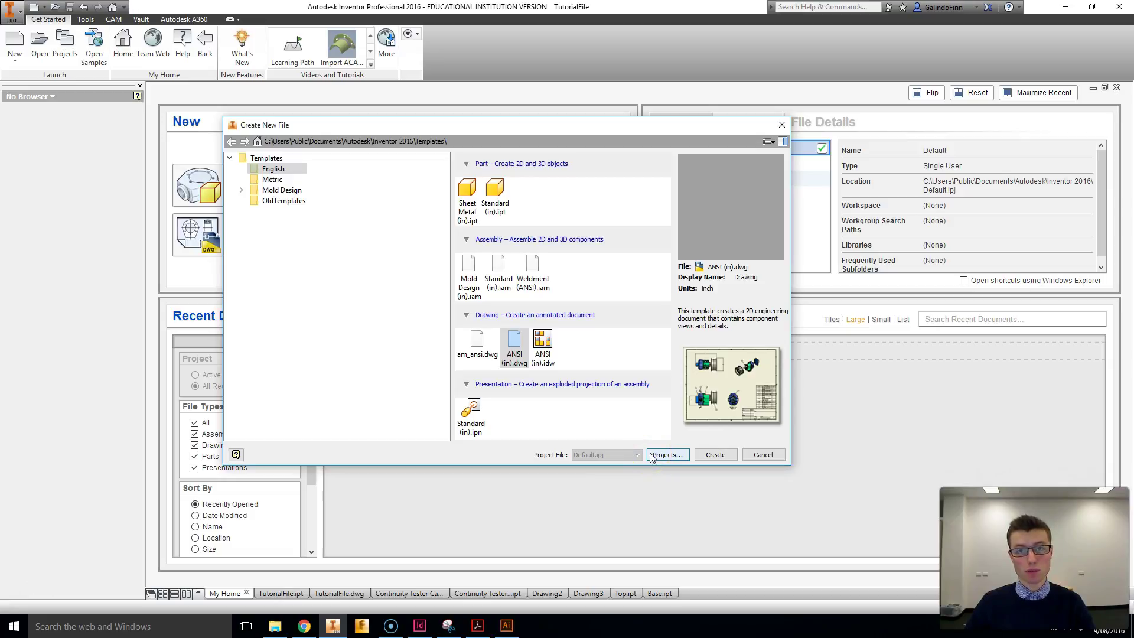
pyautogui.click(333, 589)
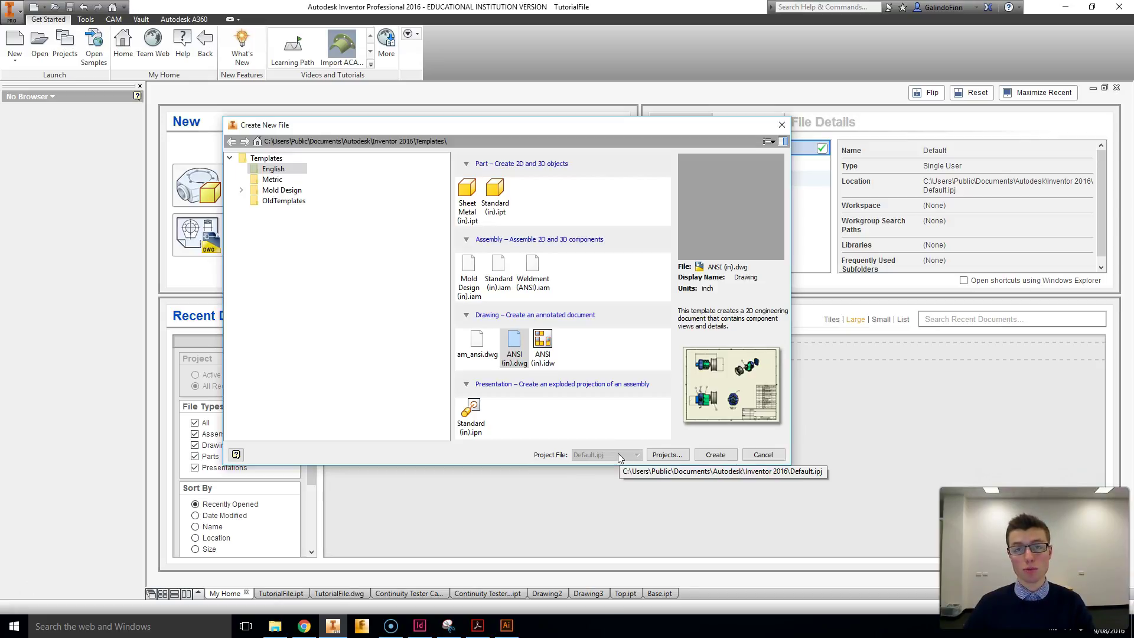
pyautogui.click(762, 456)
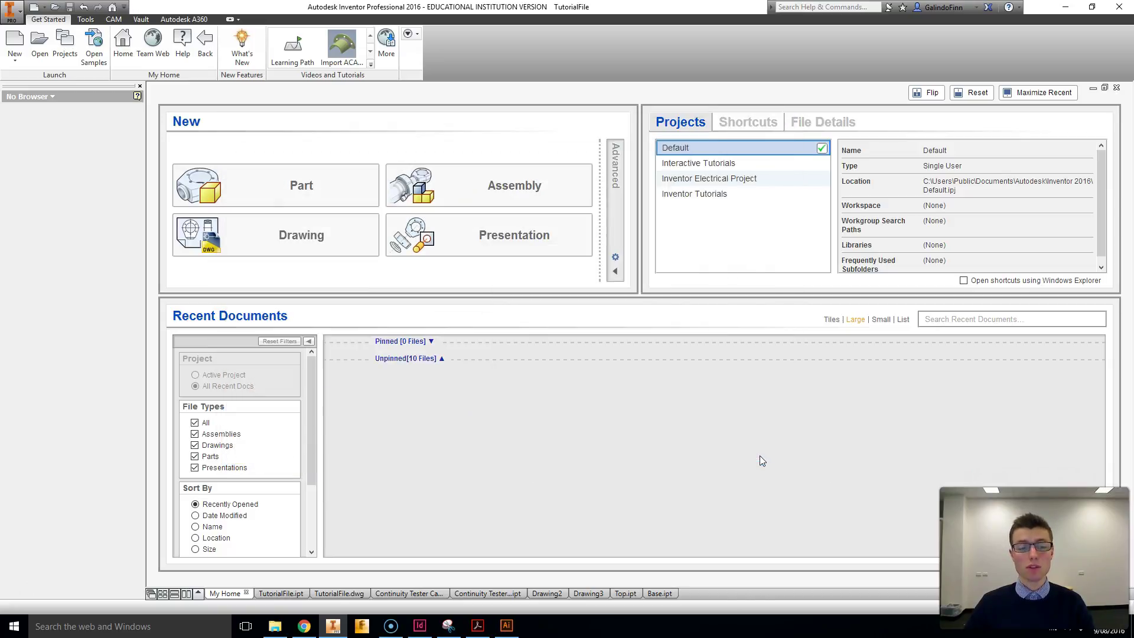
# Step: Expand the Unpinned [10 Files] recent documents, showing TutorialFile.iam, TutorialFile.dwg and Testing.ipt
pyautogui.click(558, 272)
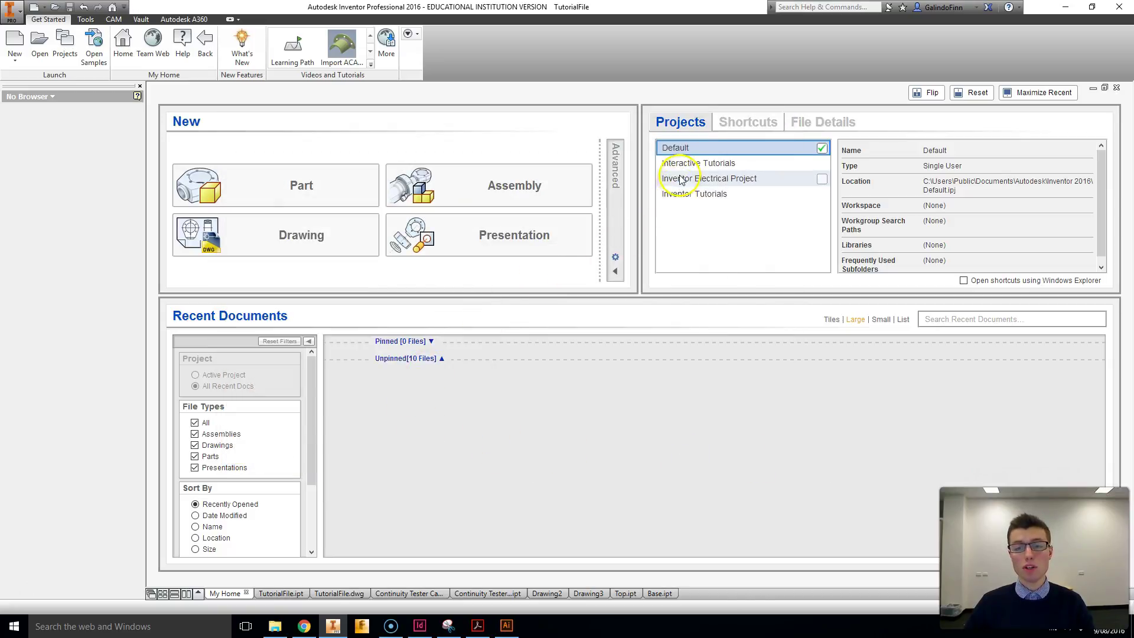
pyautogui.click(439, 359)
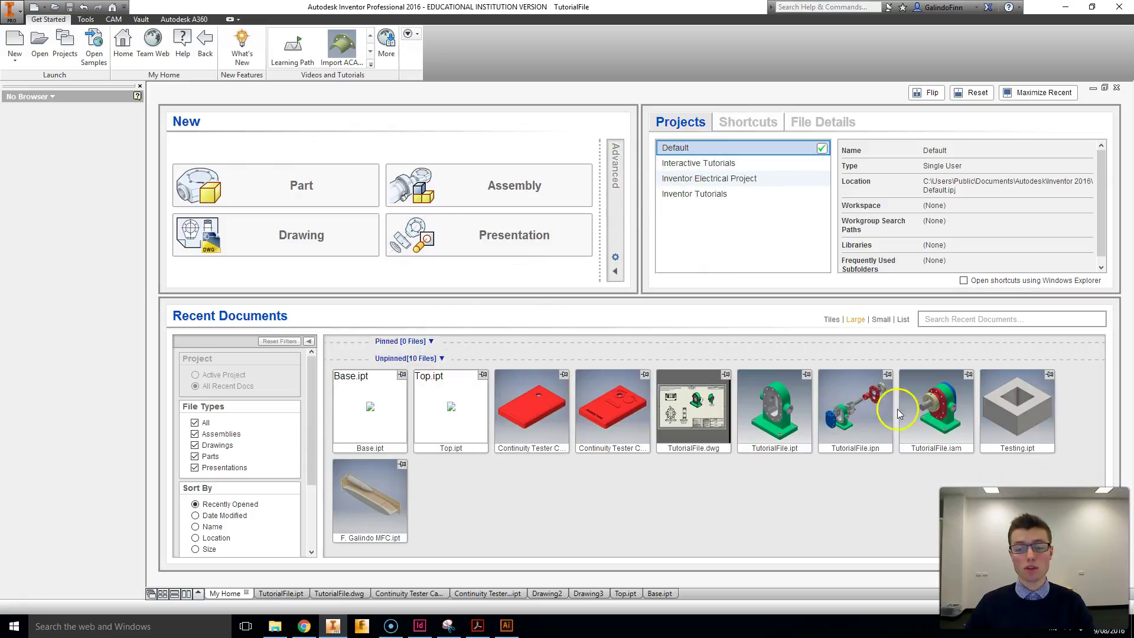
pyautogui.click(994, 418)
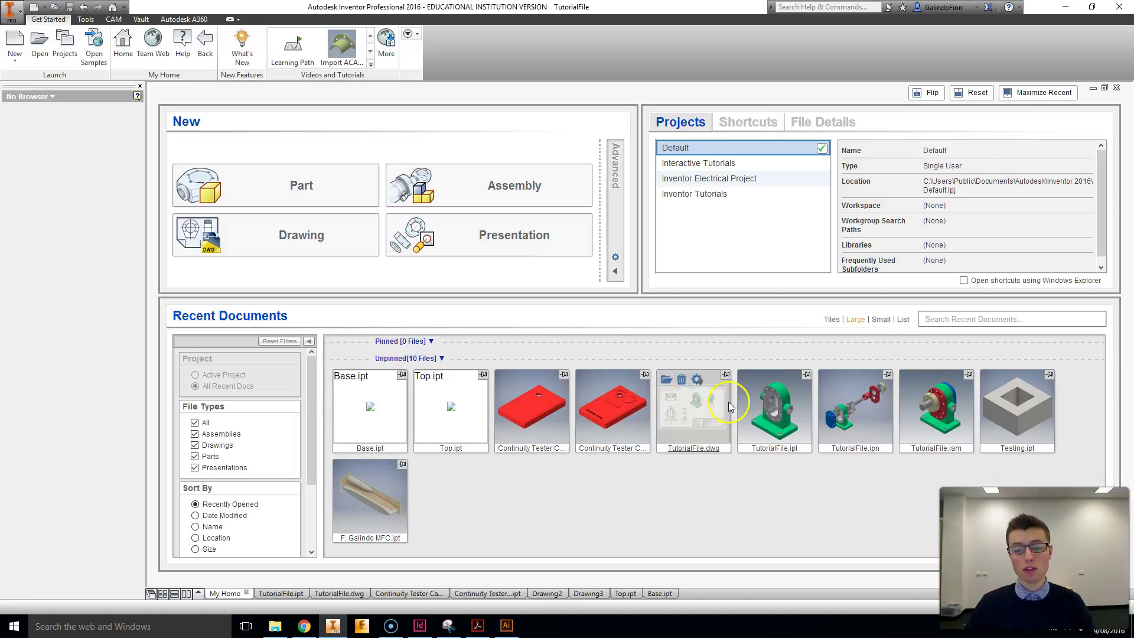
pyautogui.click(600, 404)
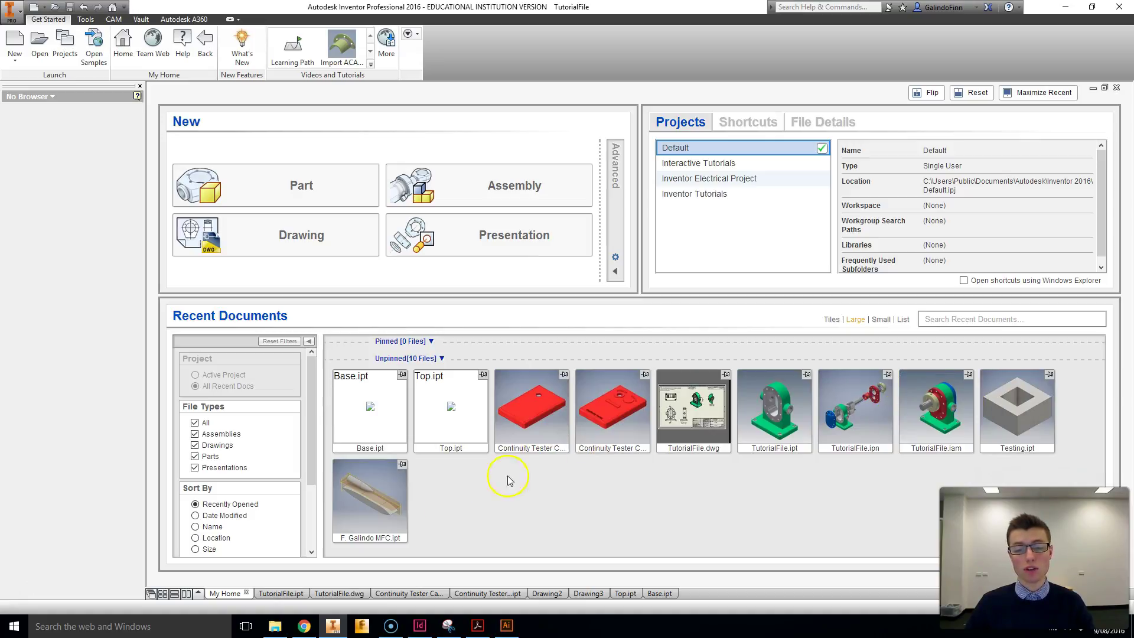